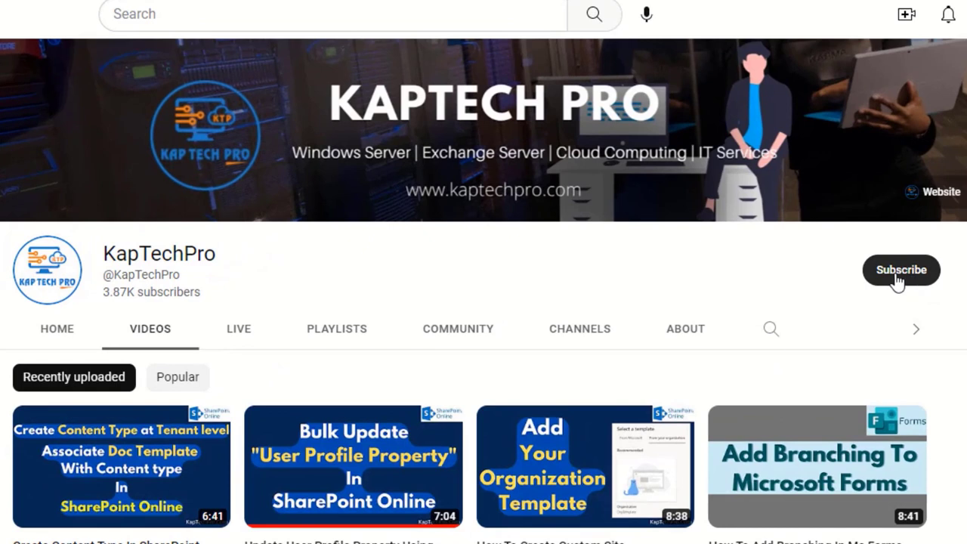
- Subscribe to the KapTechPro YouTube channel with notifications set to All
click(899, 272)
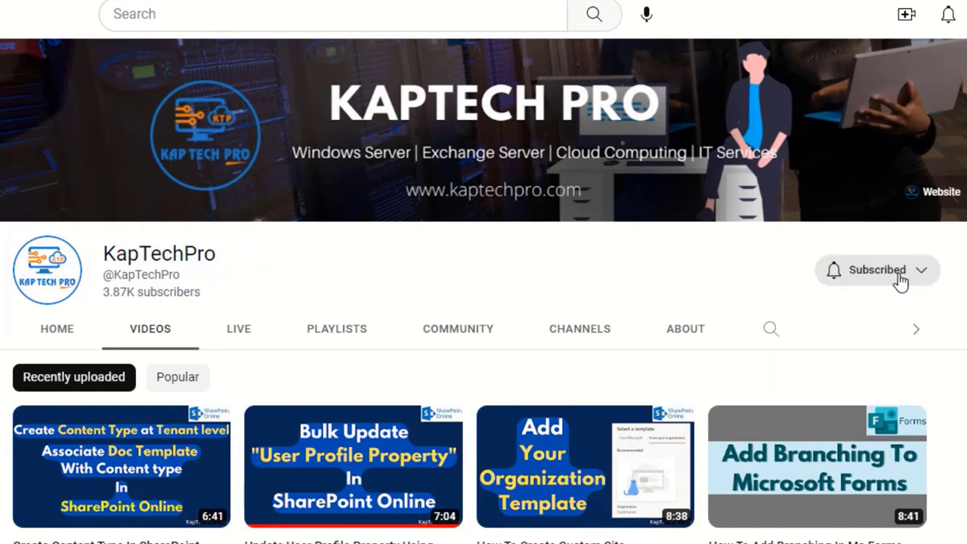
click(900, 278)
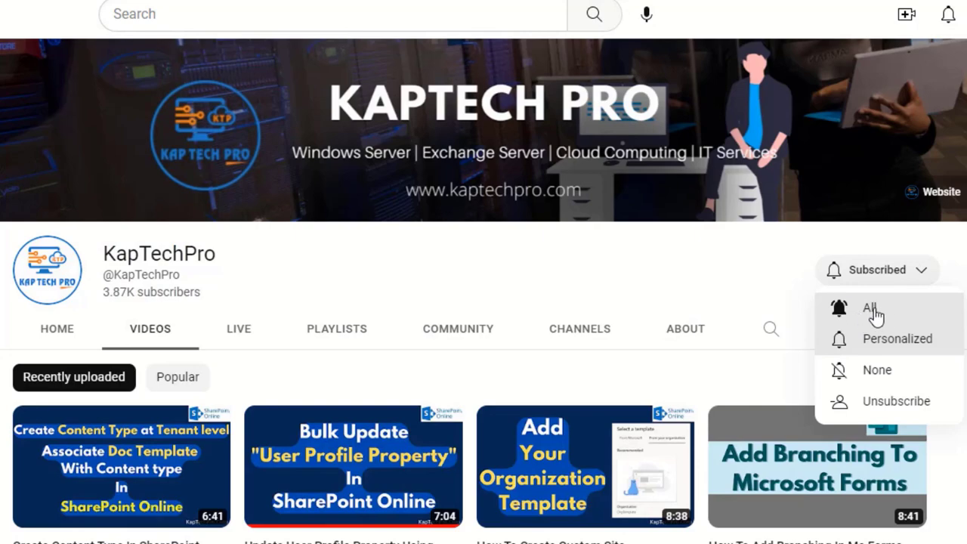
click(873, 312)
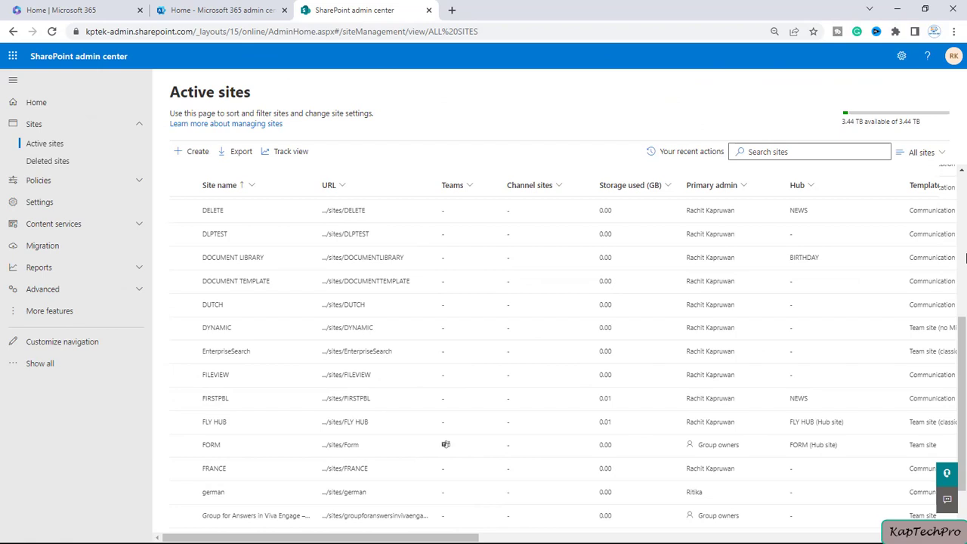
- Launch the FILEVIEW site from Active sites and switch to its FILEVIEW - Home tab
click(352, 377)
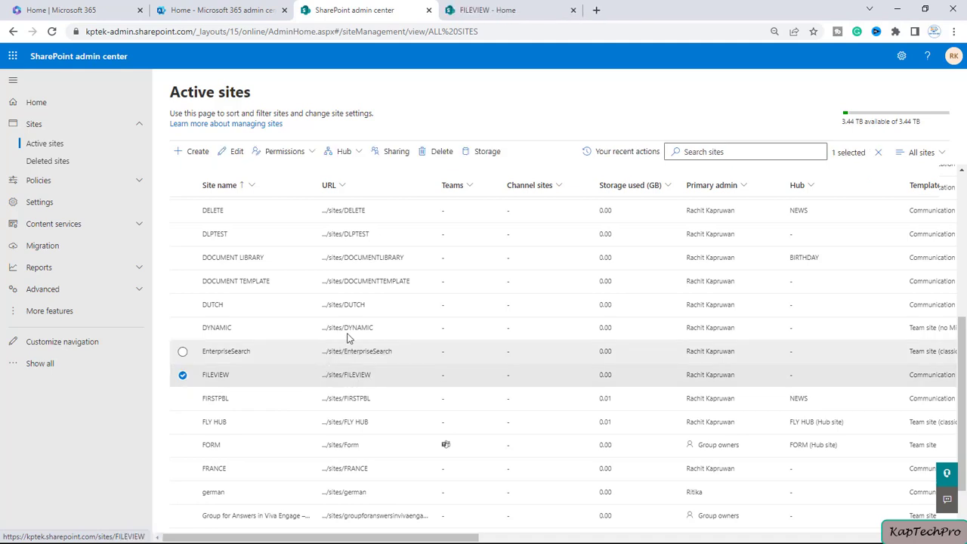
click(491, 9)
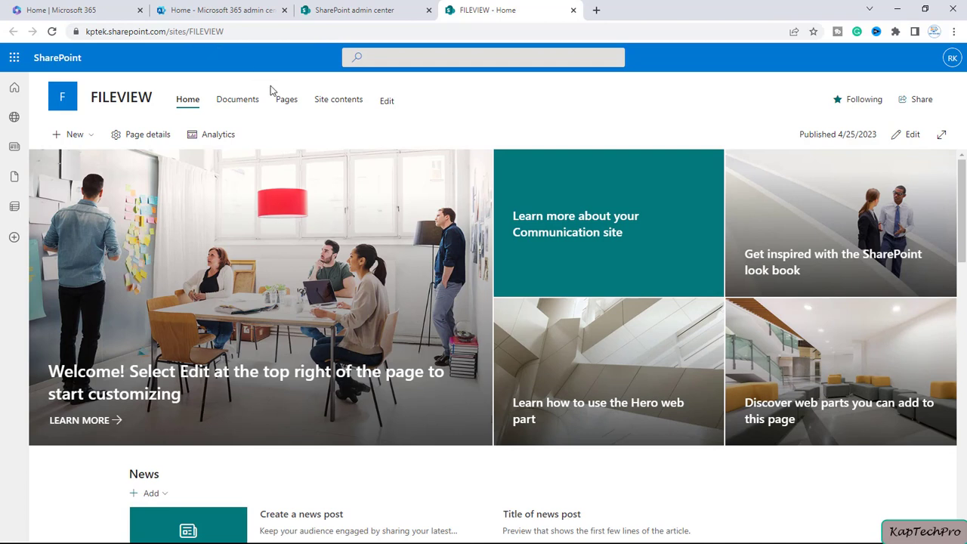
click(333, 100)
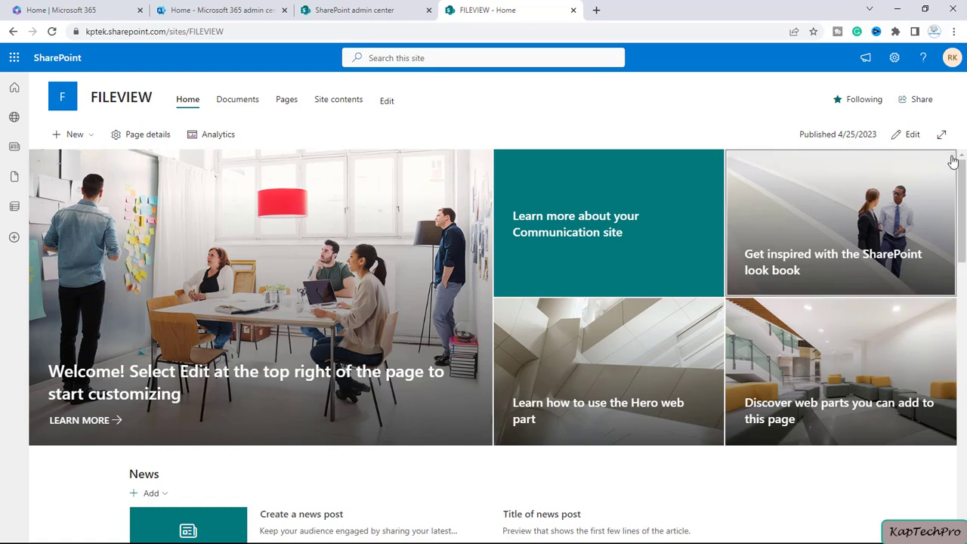
scroll(964, 200, down, 3)
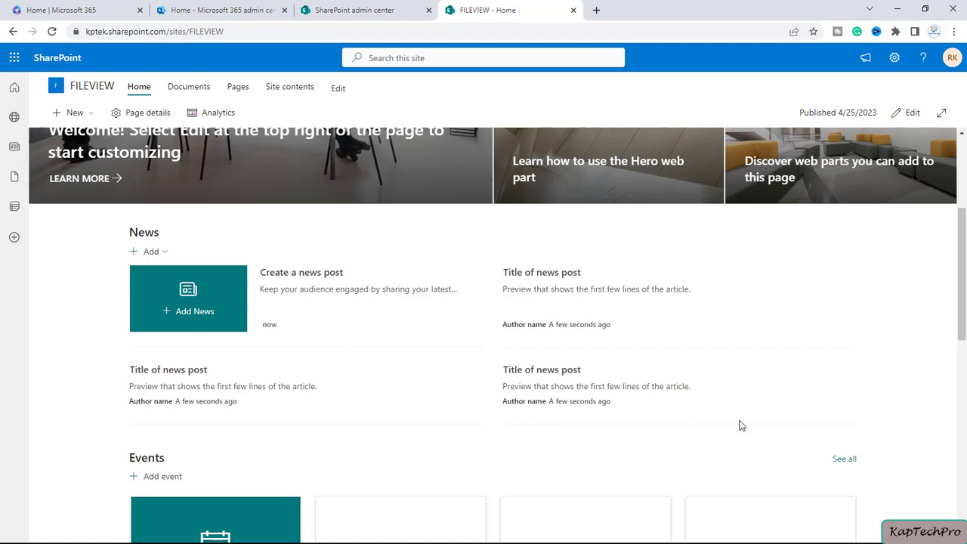
scroll(741, 426, up, 3)
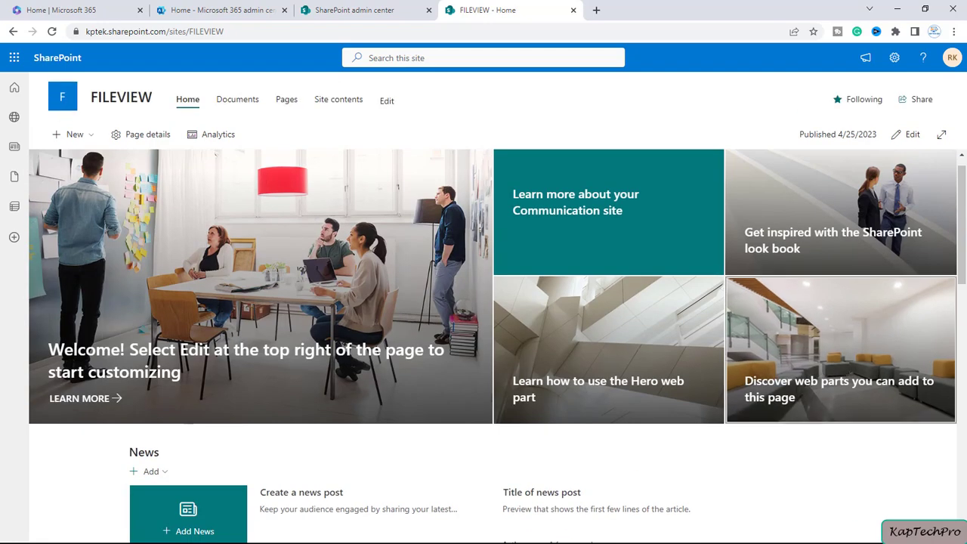
scroll(965, 219, up, 1)
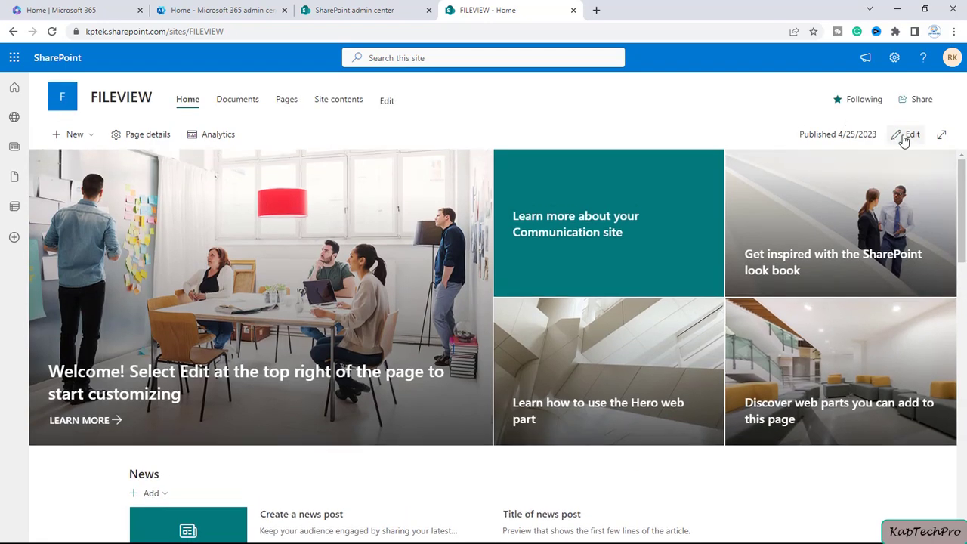
- Put the home page in edit mode and insert a One column section beneath the hero
click(905, 136)
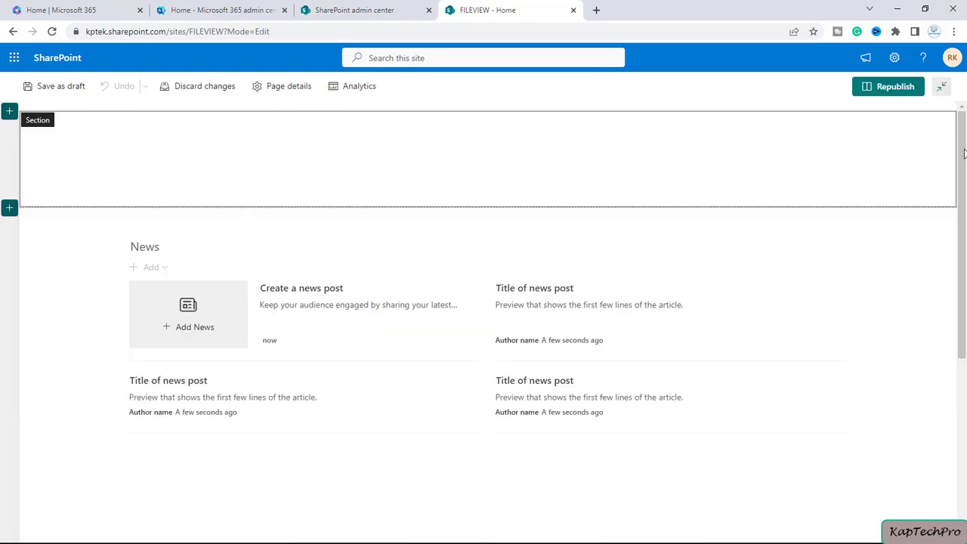
scroll(464, 341, down, 1)
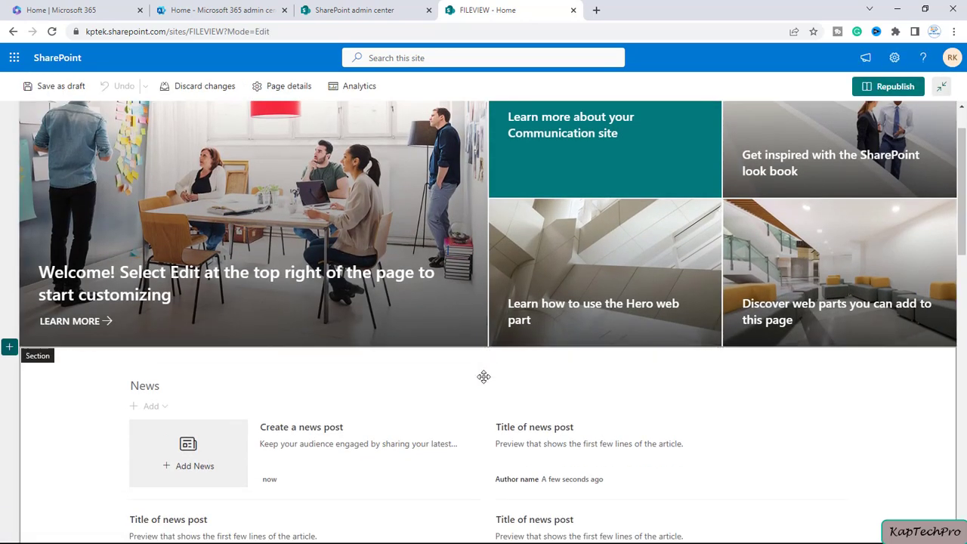
click(10, 348)
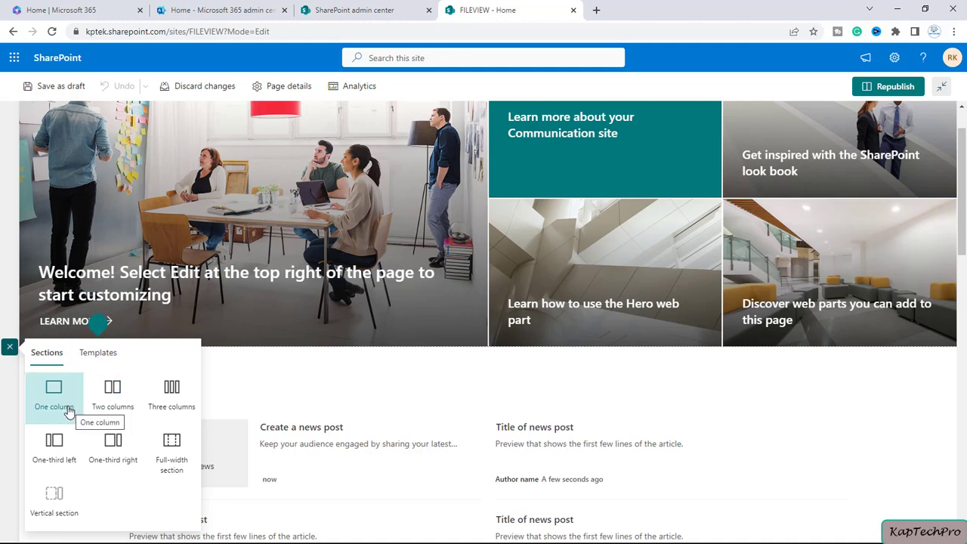
click(53, 393)
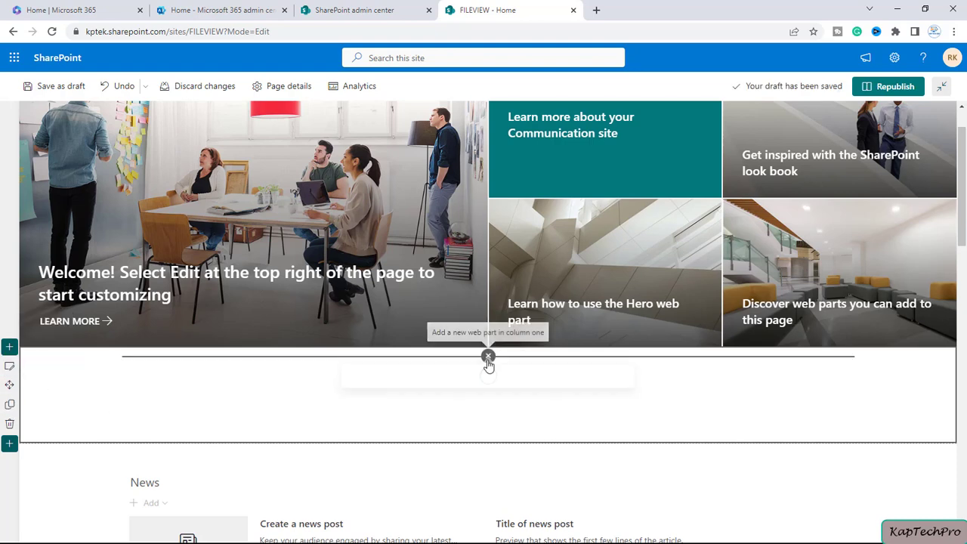
- Search the web part picker for 'file' and add File and Media to the new section
click(488, 357)
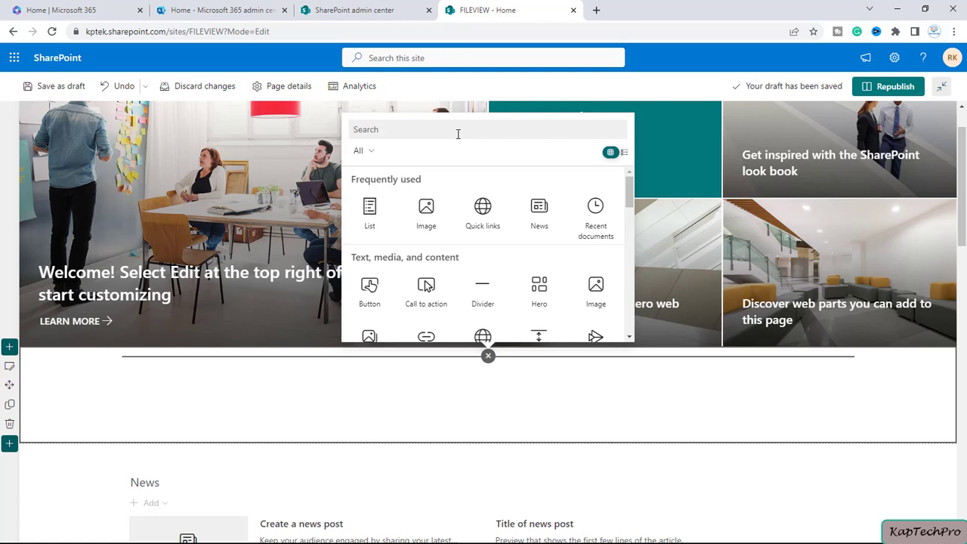
text(file)
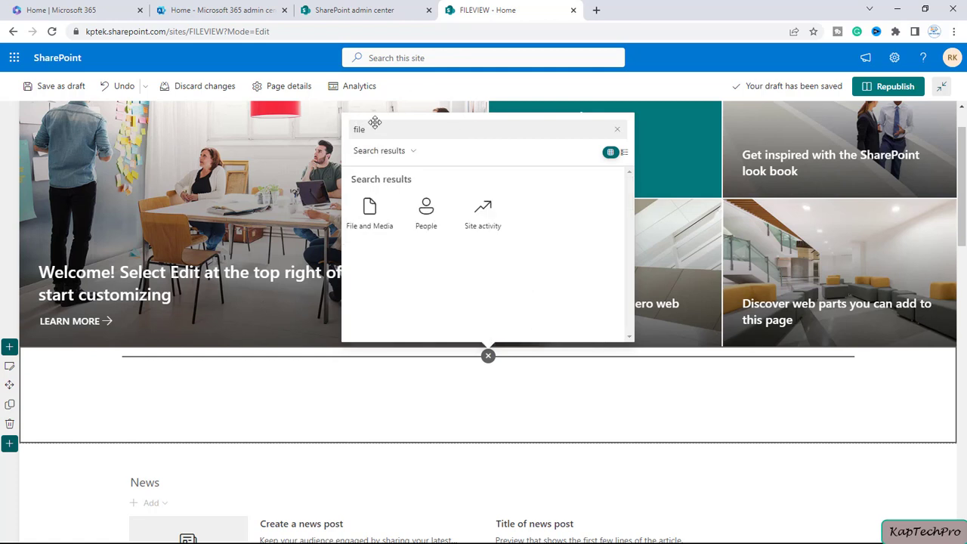
click(367, 213)
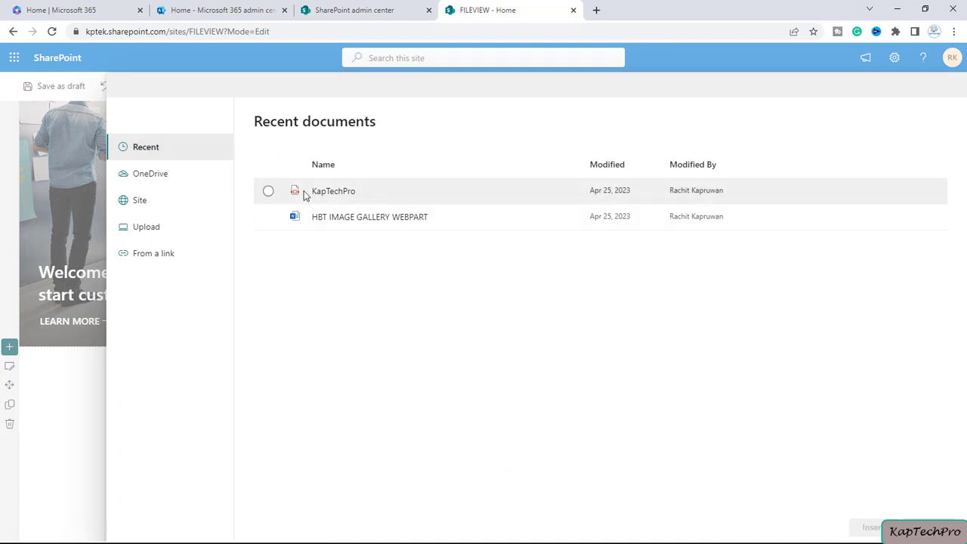
- Browse the picker's OneDrive and Site sources, then open the FILEVIEW Documents library
click(151, 179)
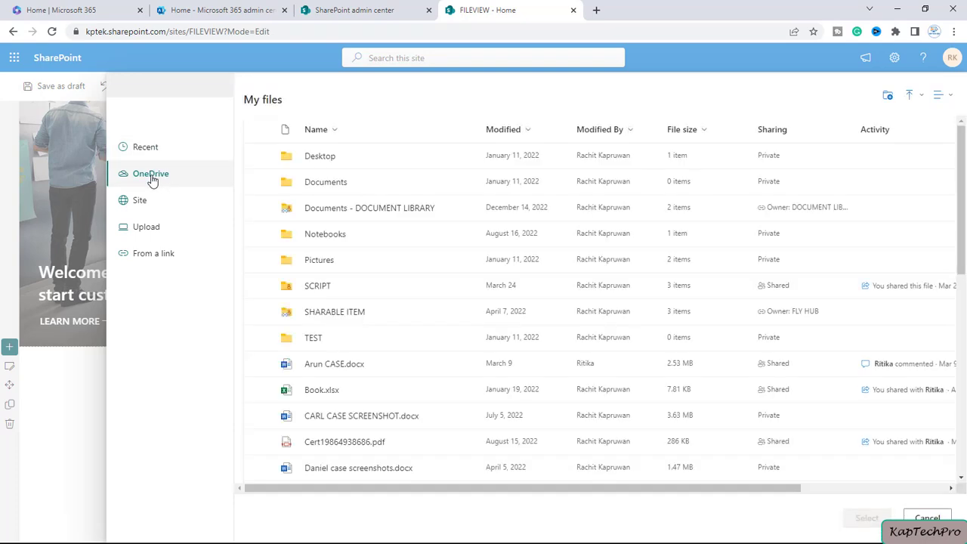
scroll(451, 339, down, 1)
scroll(453, 355, down, 3)
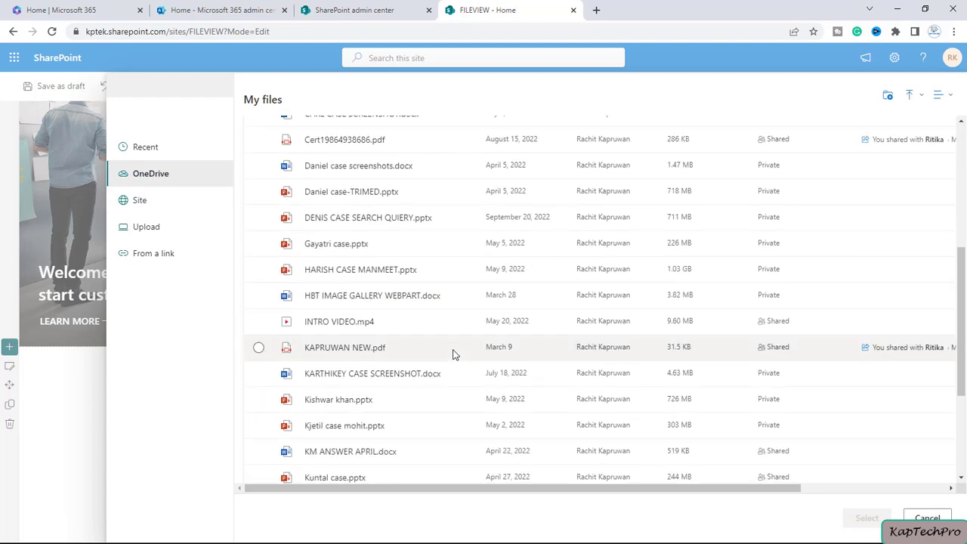
scroll(453, 354, up, 4)
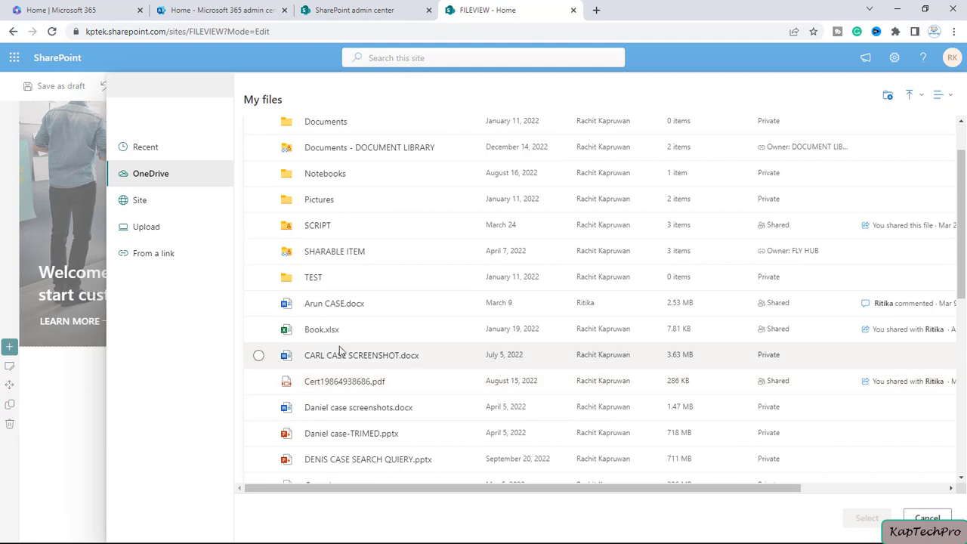
click(152, 213)
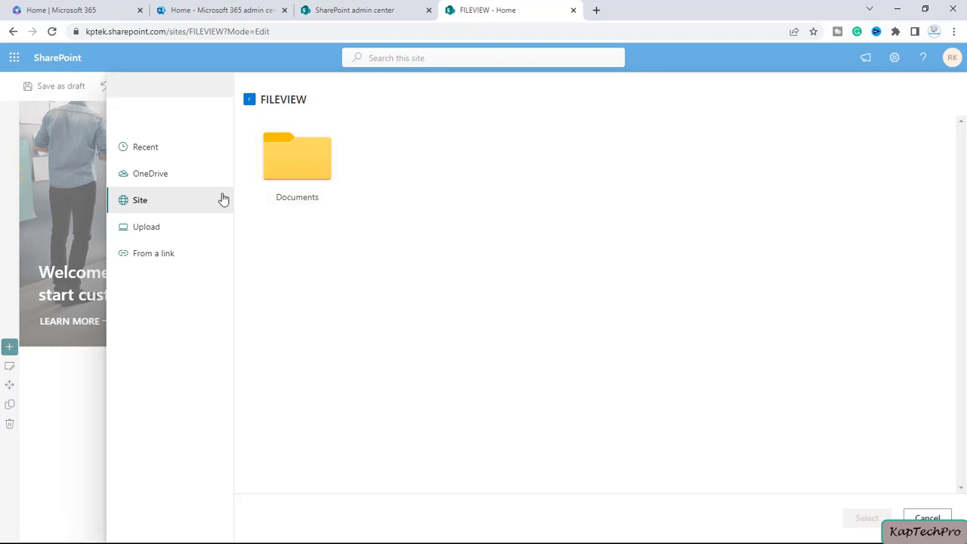
click(171, 265)
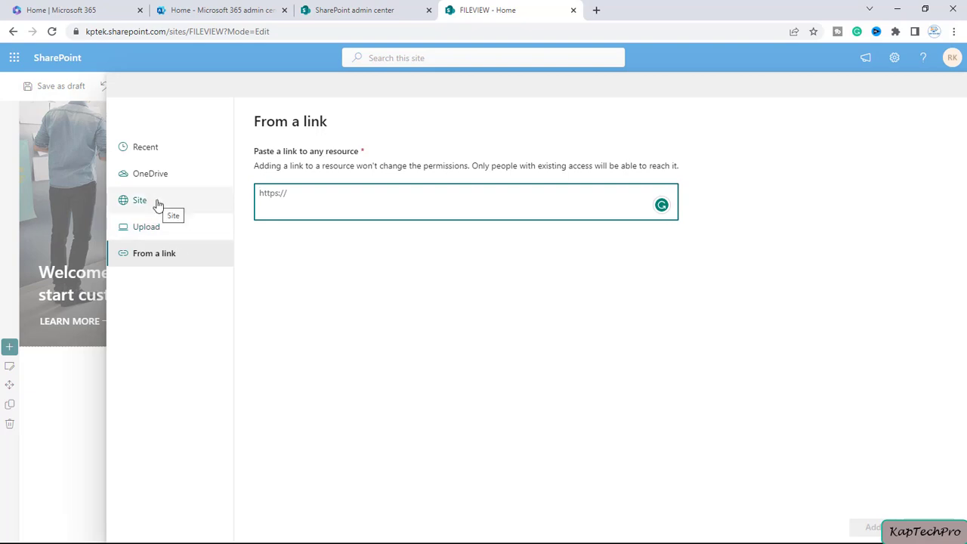
click(158, 203)
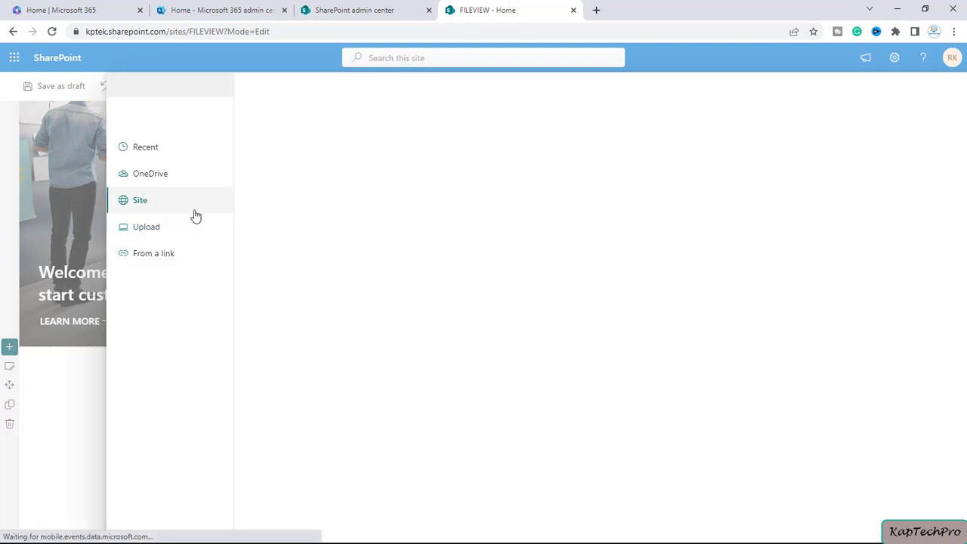
click(293, 170)
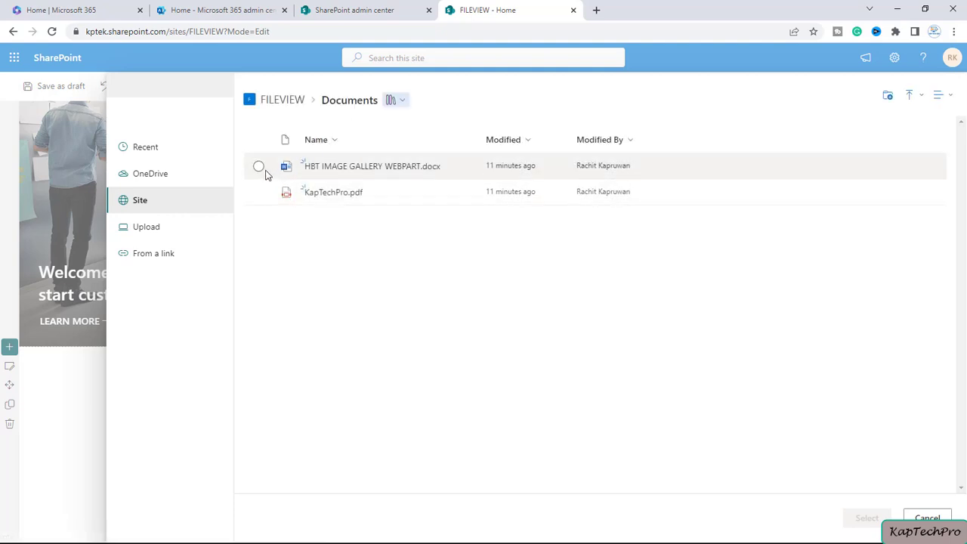
- Select HBT IMAGE GALLERY WEBPART.docx from Documents as the web part's file
click(260, 168)
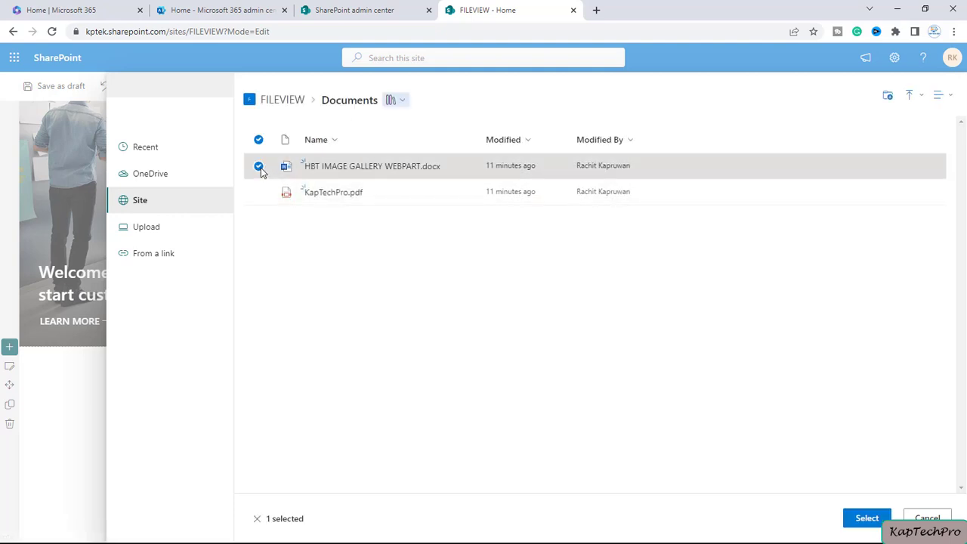
click(866, 518)
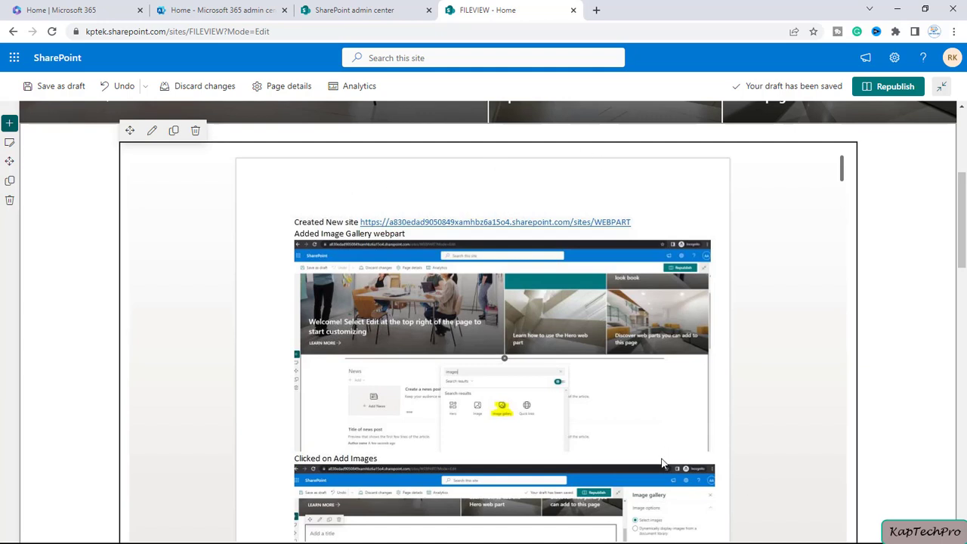
- Set the embedded document's Start page to 3, apply it, and republish the page
click(152, 132)
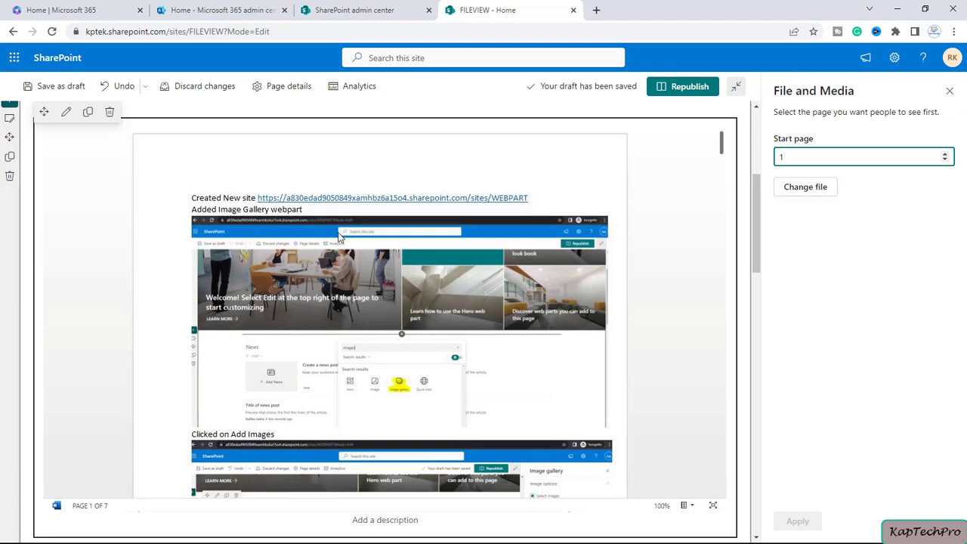
scroll(363, 336, down, 10)
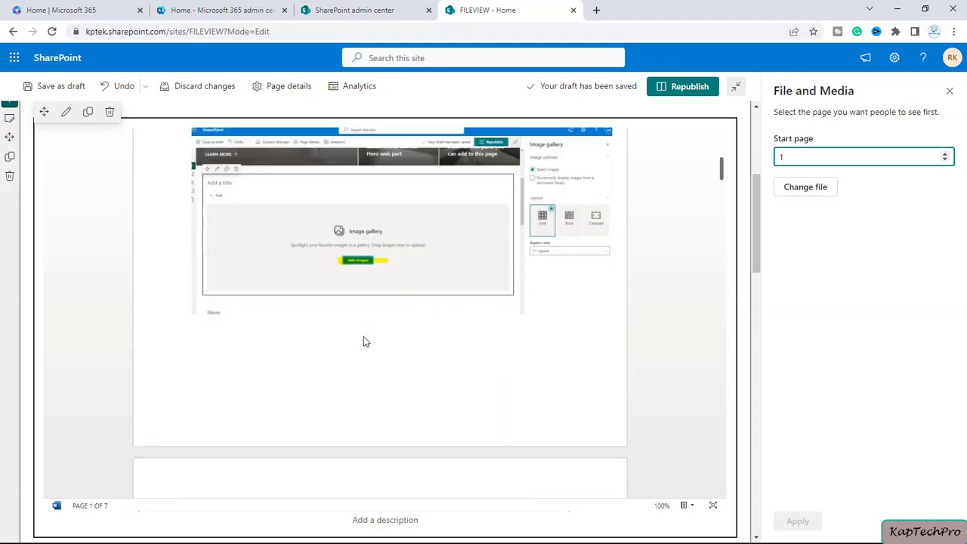
scroll(363, 341, down, 3)
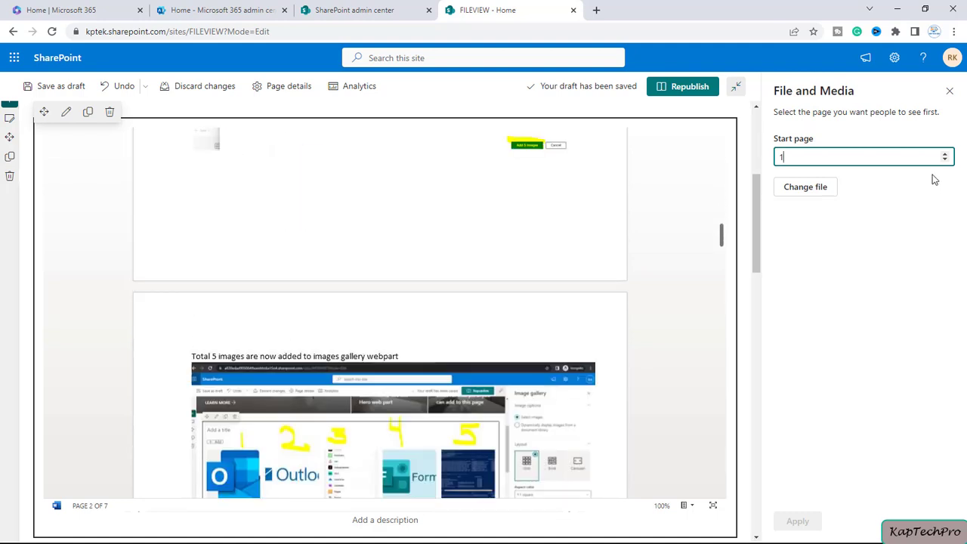
click(944, 155)
click(944, 155)
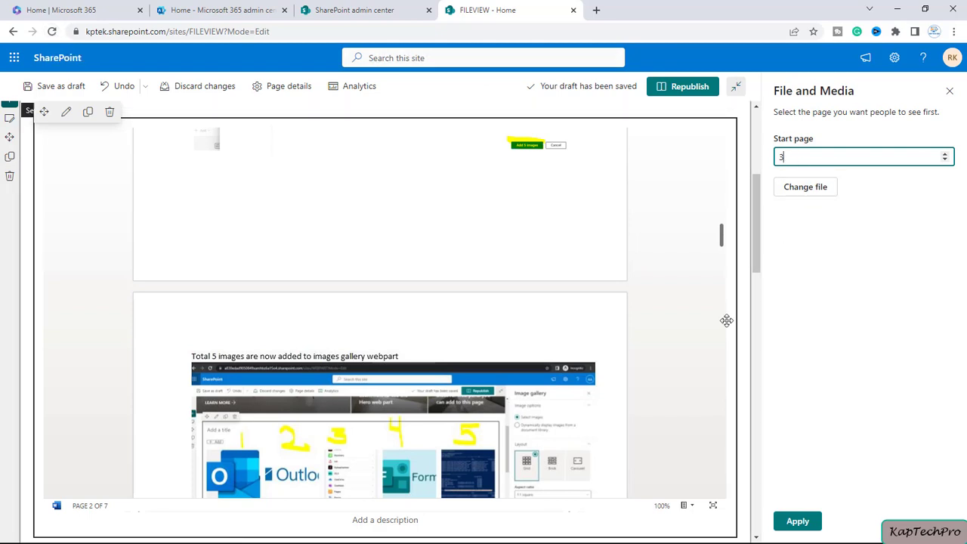
scroll(691, 352, down, 3)
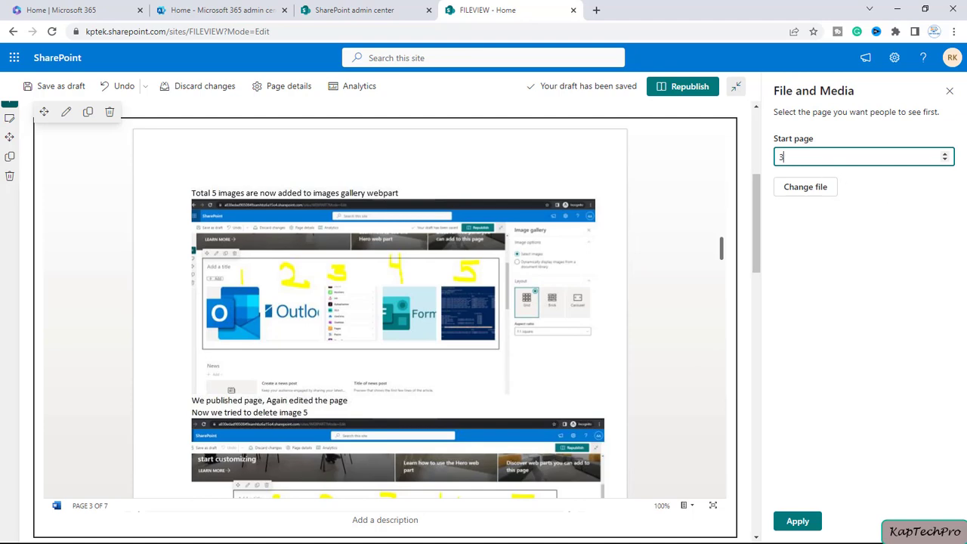
click(814, 520)
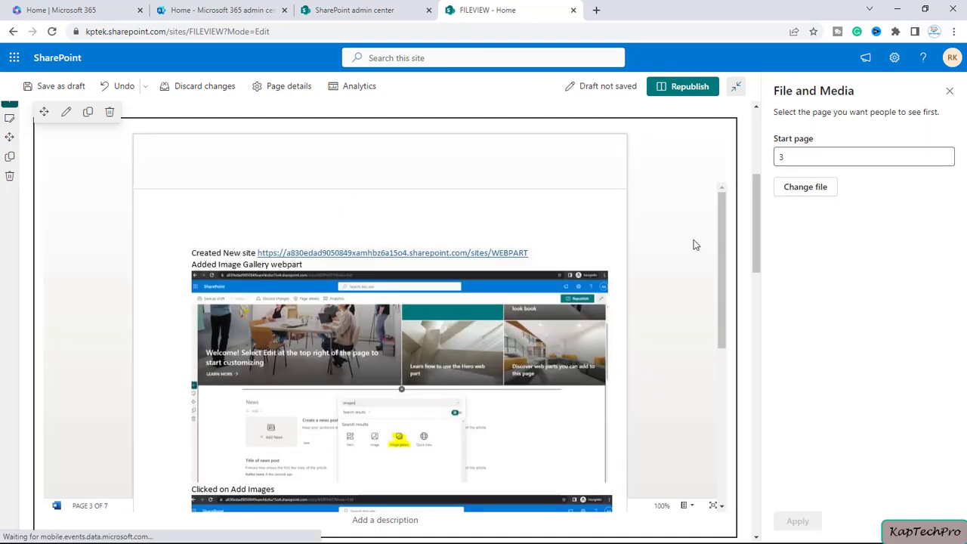
click(686, 88)
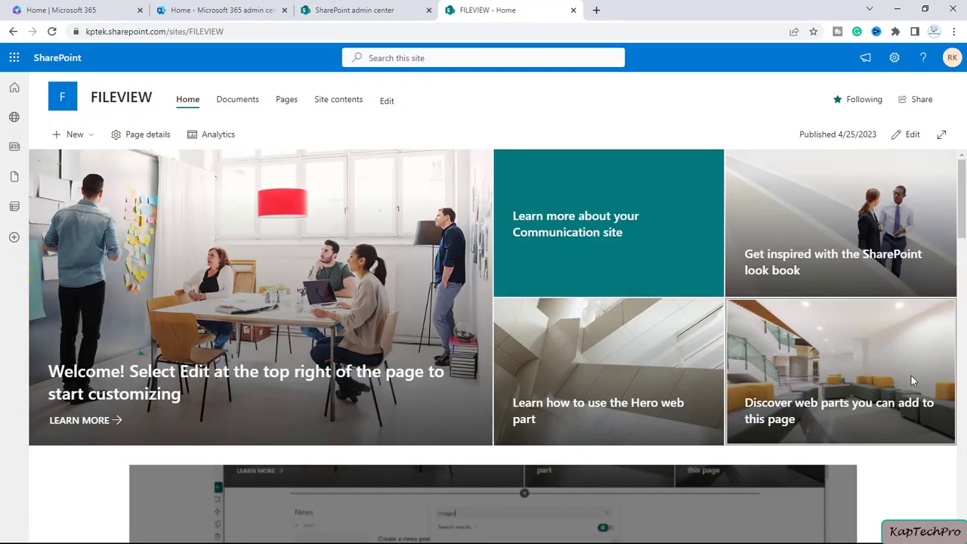
scroll(911, 375, down, 5)
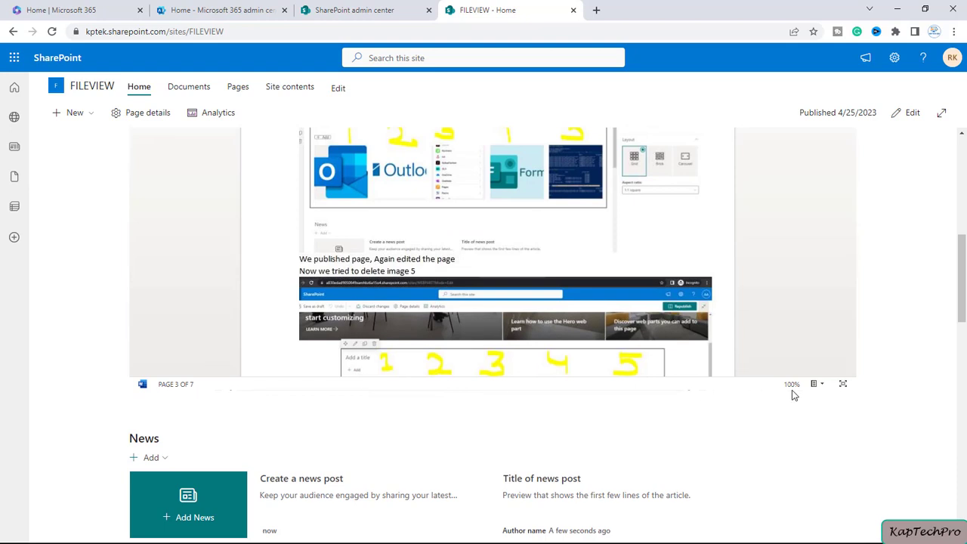
scroll(906, 383, up, 3)
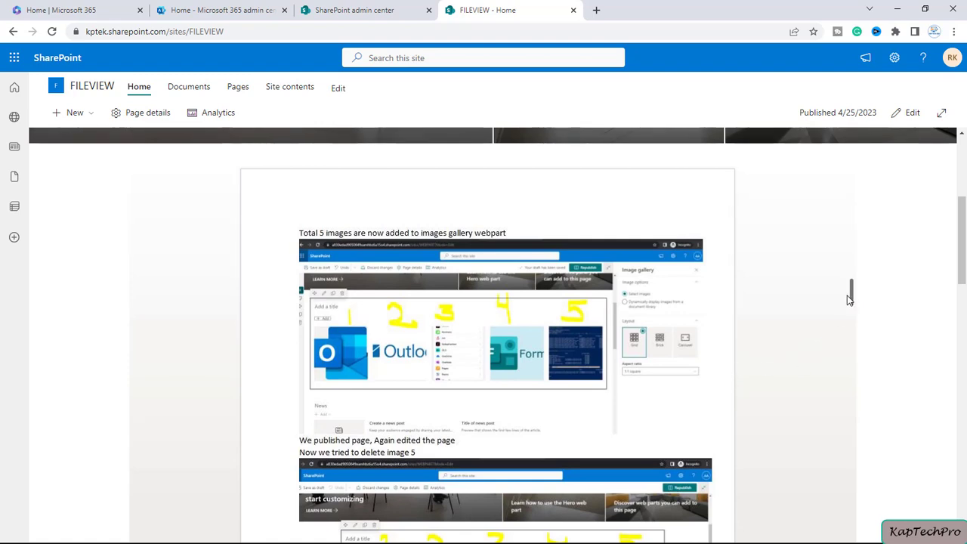
scroll(576, 440, up, 10)
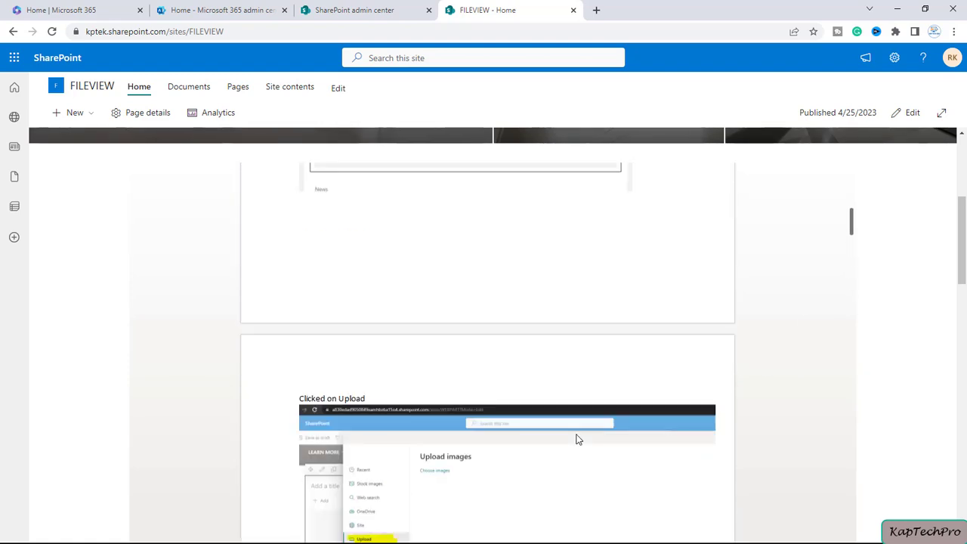
scroll(576, 440, down, 10)
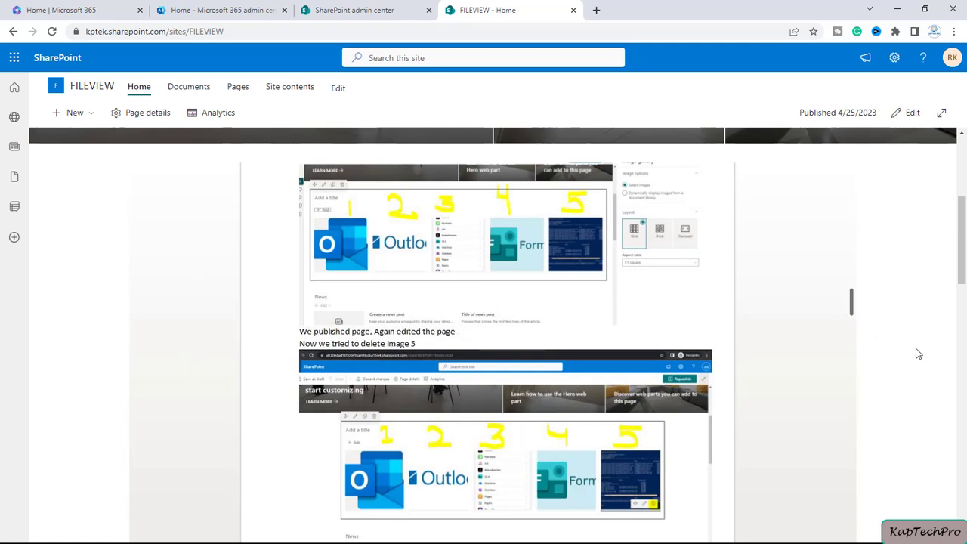
- Delete the embedded document web part and add a new File and Media part browsing OneDrive
click(913, 112)
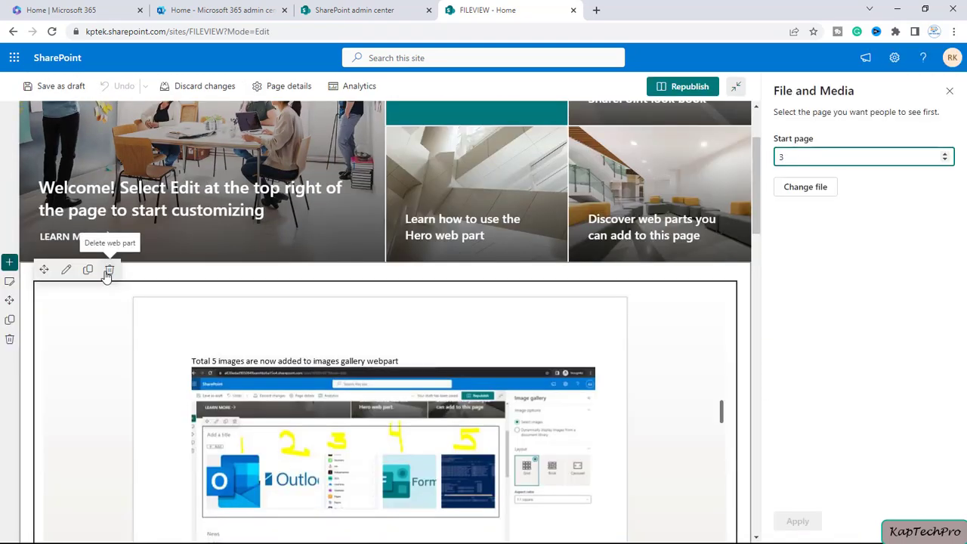
click(107, 270)
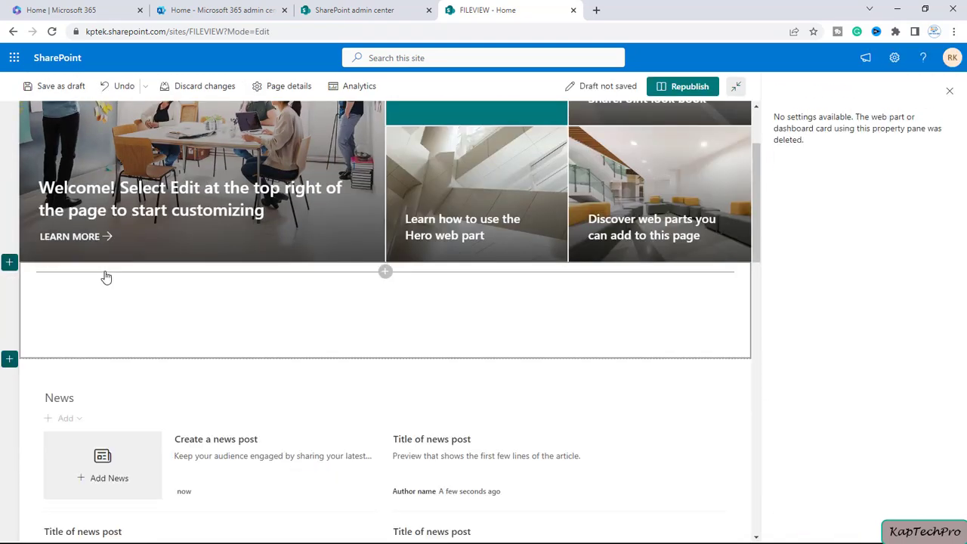
click(385, 272)
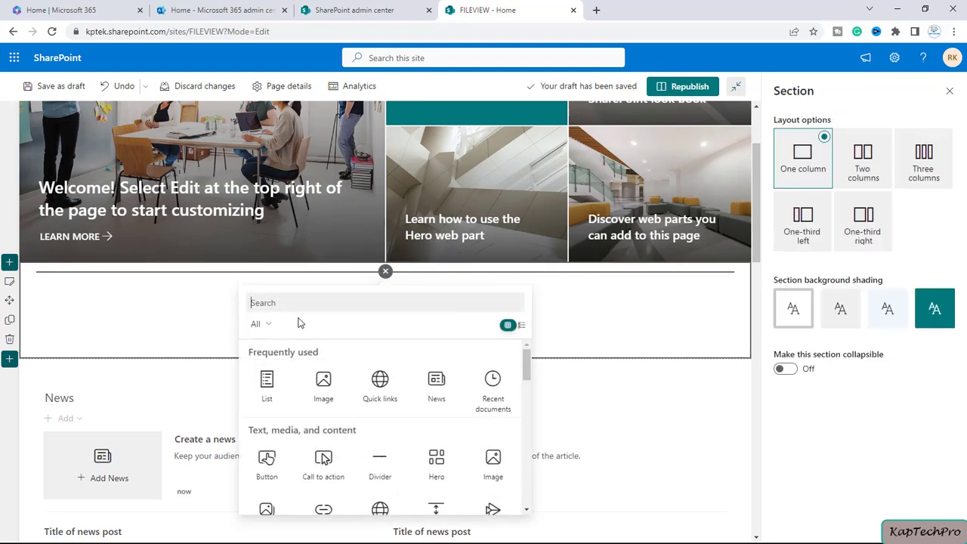
text(fil)
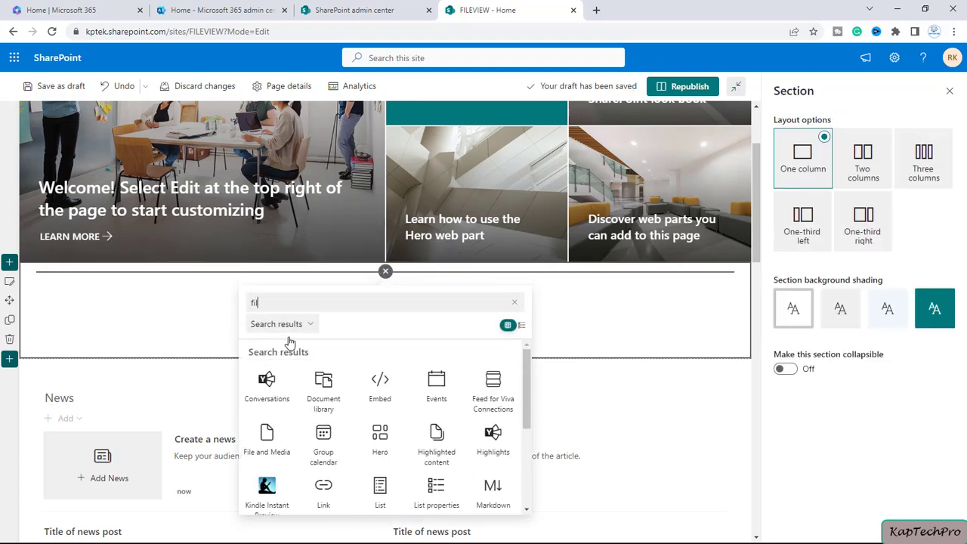
click(269, 382)
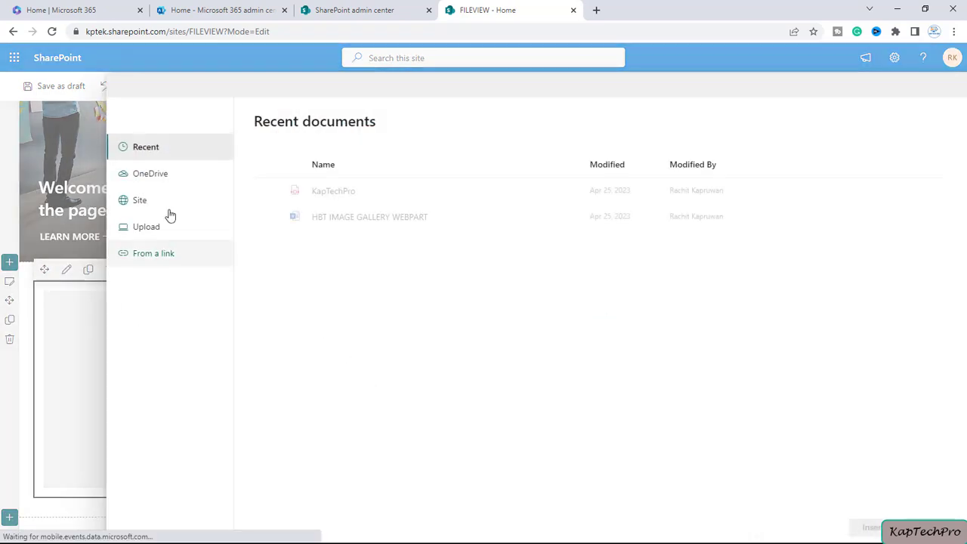
click(155, 177)
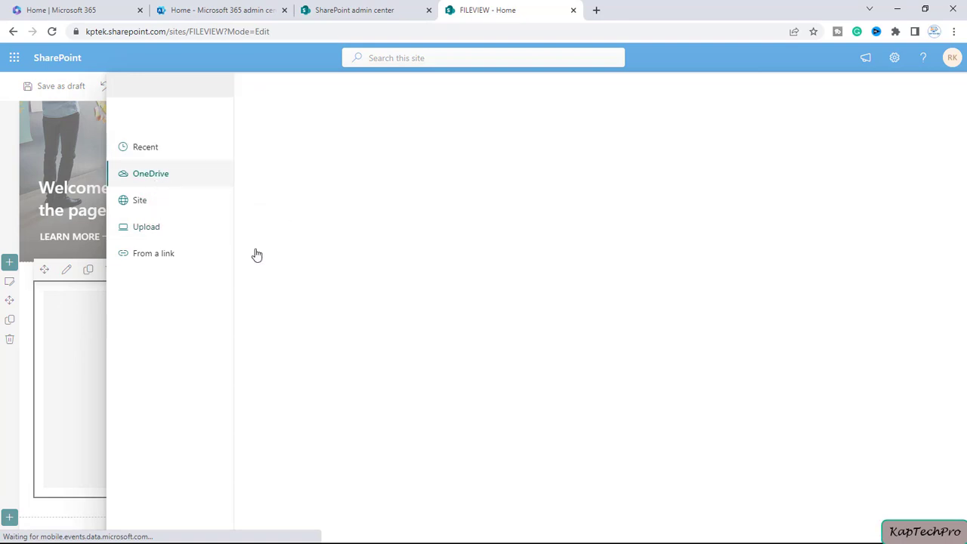
- Embed the case .docx from OneDrive My files and confirm the sharing check with OK
click(258, 364)
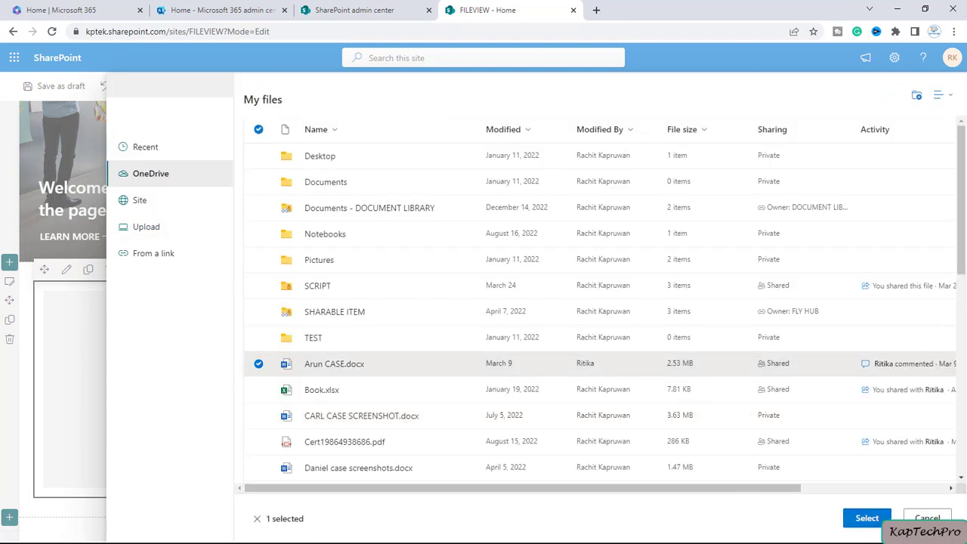
click(866, 518)
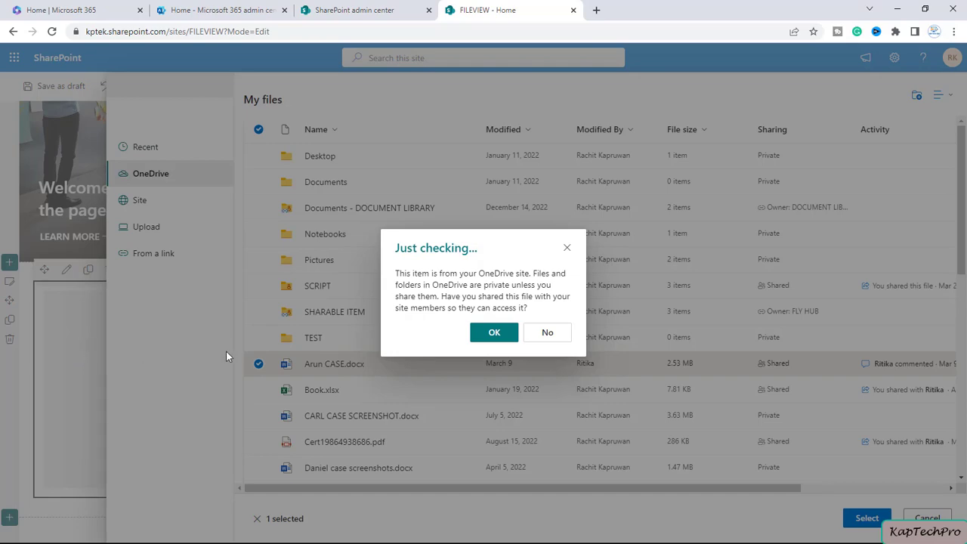
click(490, 336)
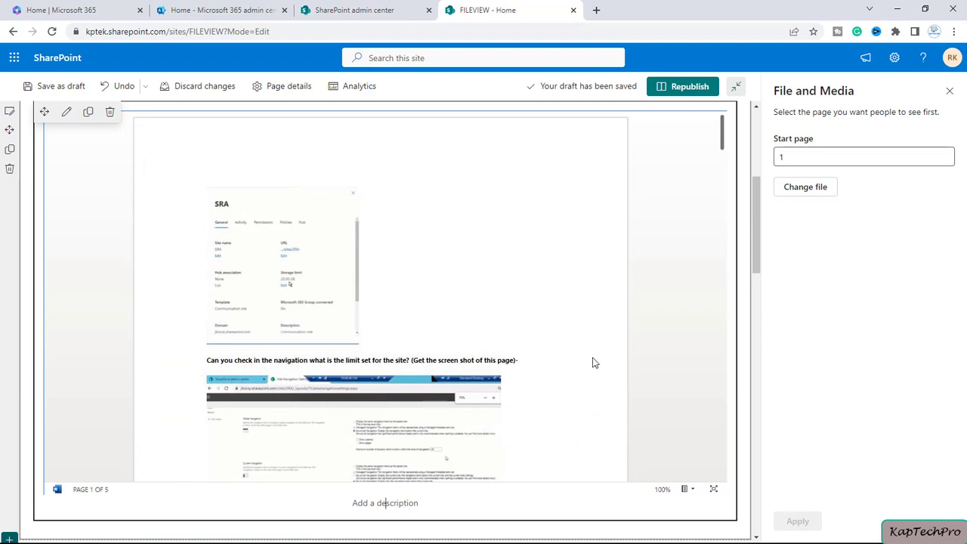
- Republish the FILEVIEW home page with the OneDrive Word document embedded
click(687, 86)
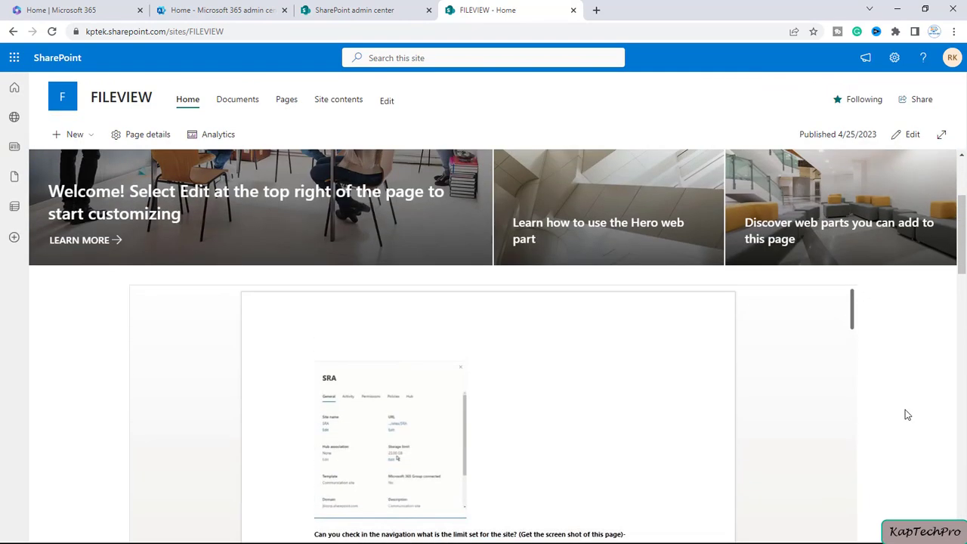